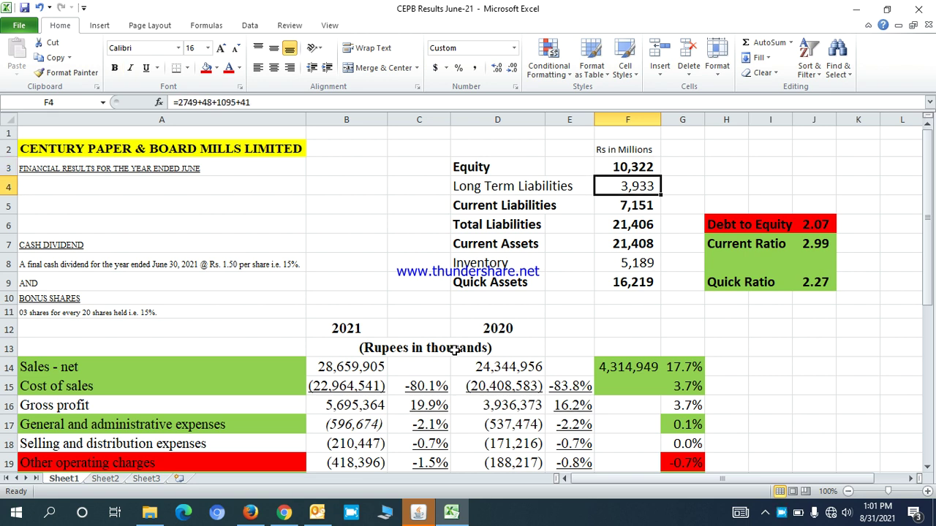
Step: Review the balance sheet figures in column F from Current Liabilities down to Quick Assets
key(Down)
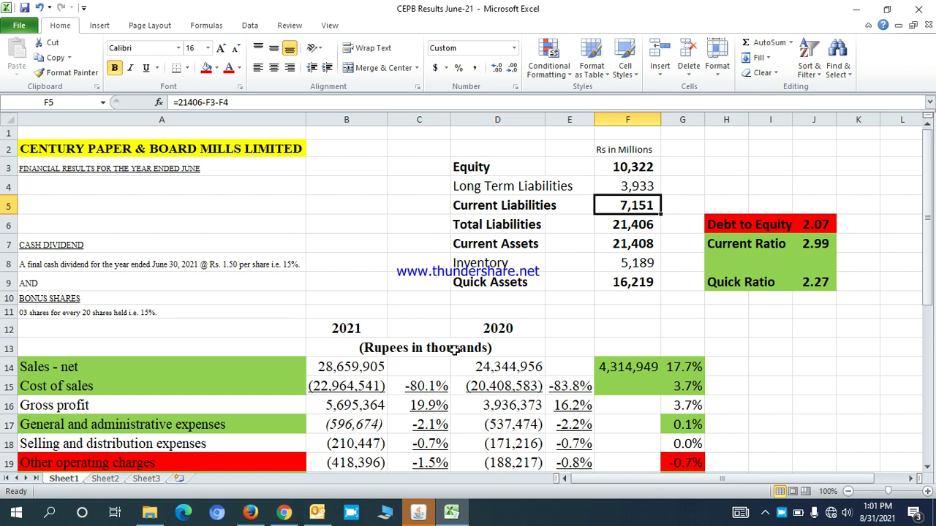
key(Down)
key(Down)
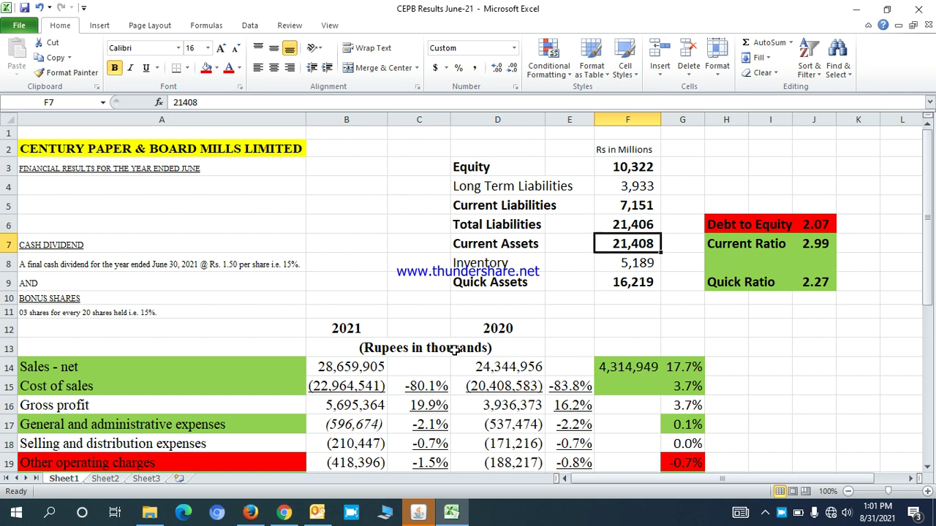
key(Up)
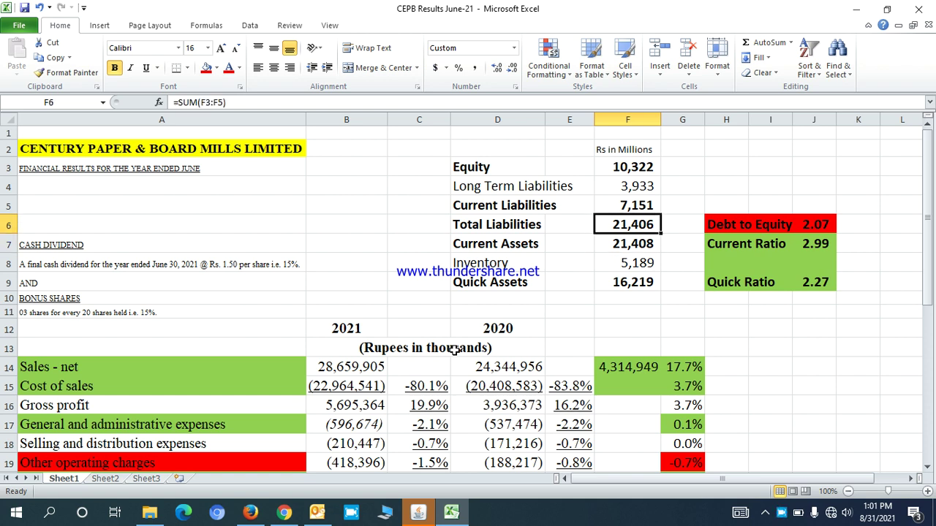
key(Down)
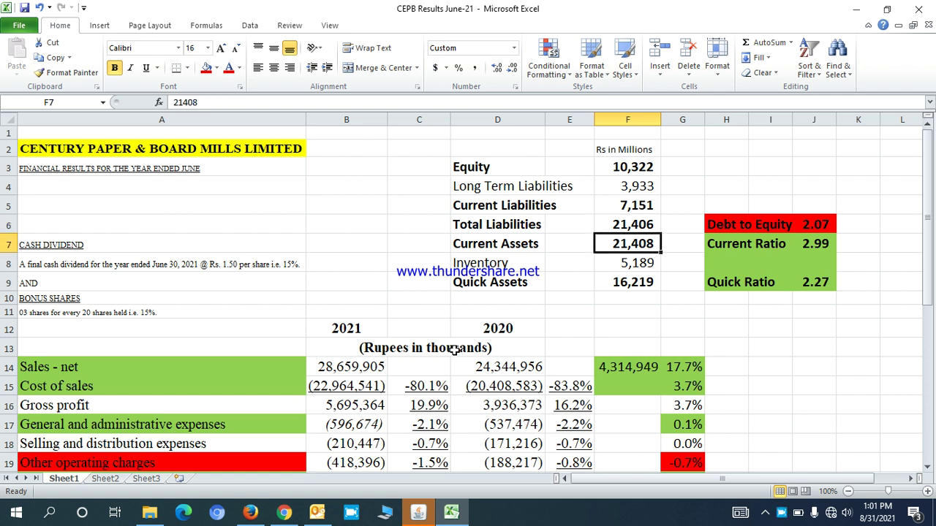
key(Down)
key(Down)
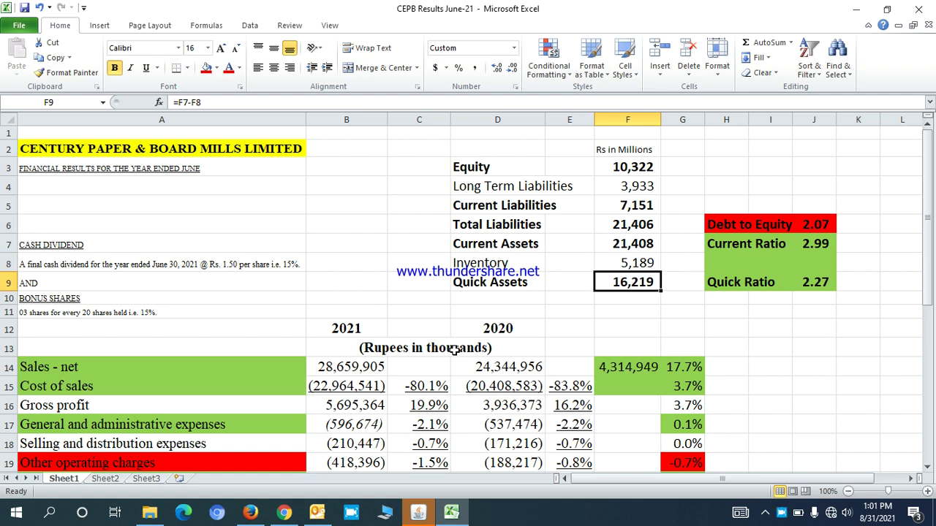
Step: Examine the Debt to Equity, Current Ratio and Quick Ratio cells in J6:J9
key(Right)
key(Right)
key(Up)
key(Up)
key(Up)
key(Right)
key(Right)
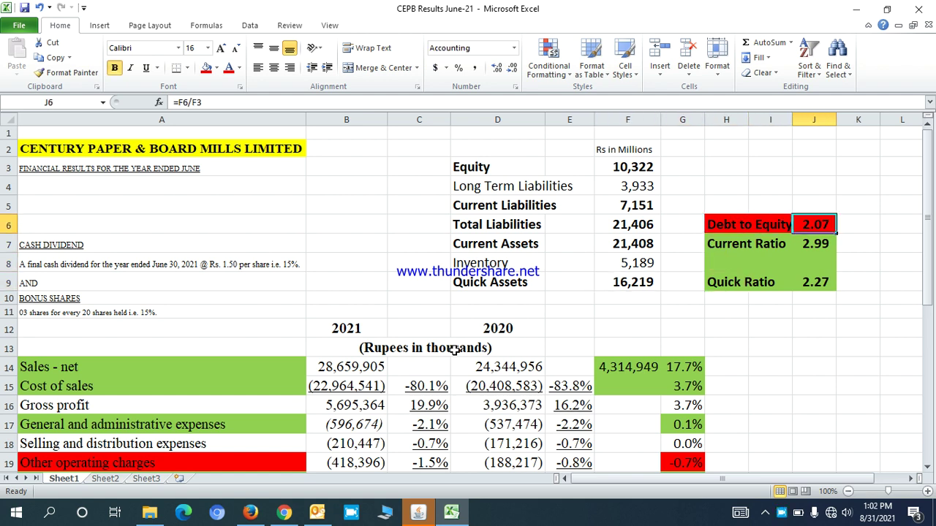
key(Down)
key(Down)
key(Down)
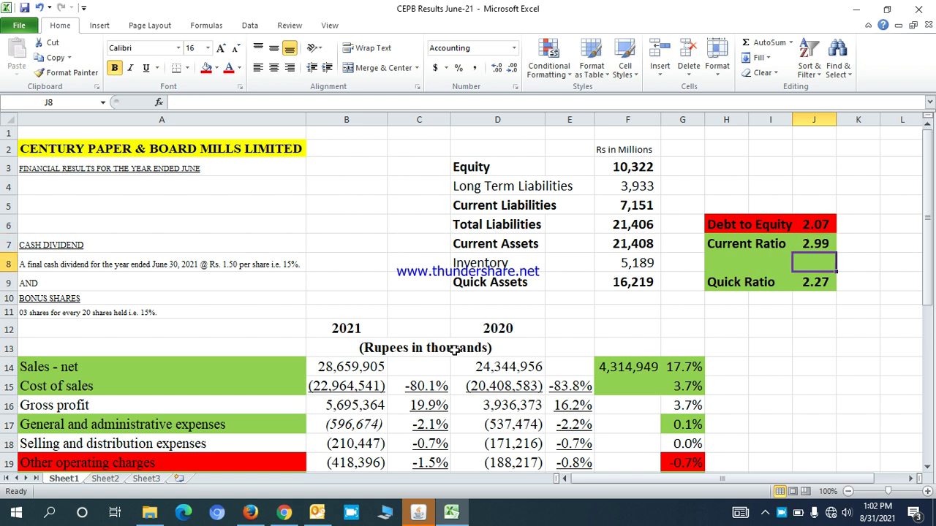
key(Up)
key(Up)
key(Up)
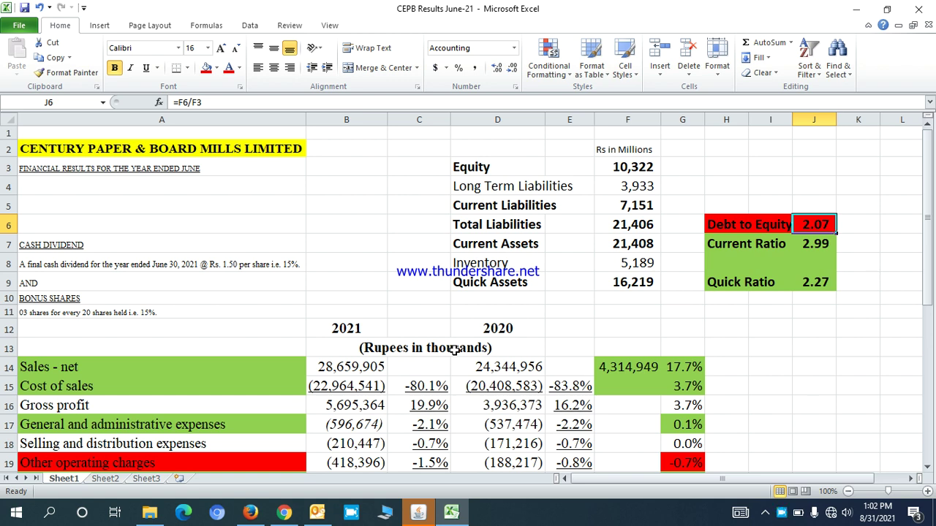
key(Down)
key(Down)
key(Down)
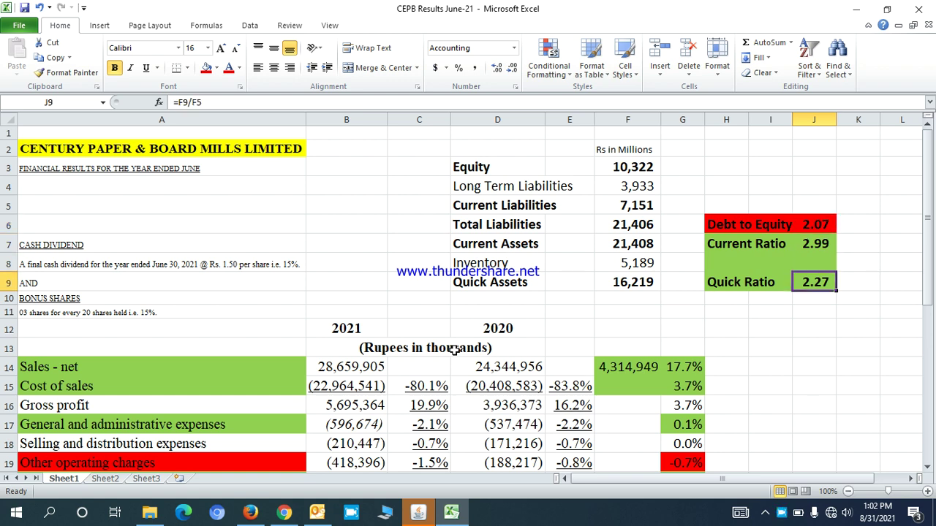
Step: Return to the Debt to Equity ratio in J6 and examine its formula
key(Up)
key(Up)
key(Up)
key(Left)
key(Left)
key(Right)
key(Right)
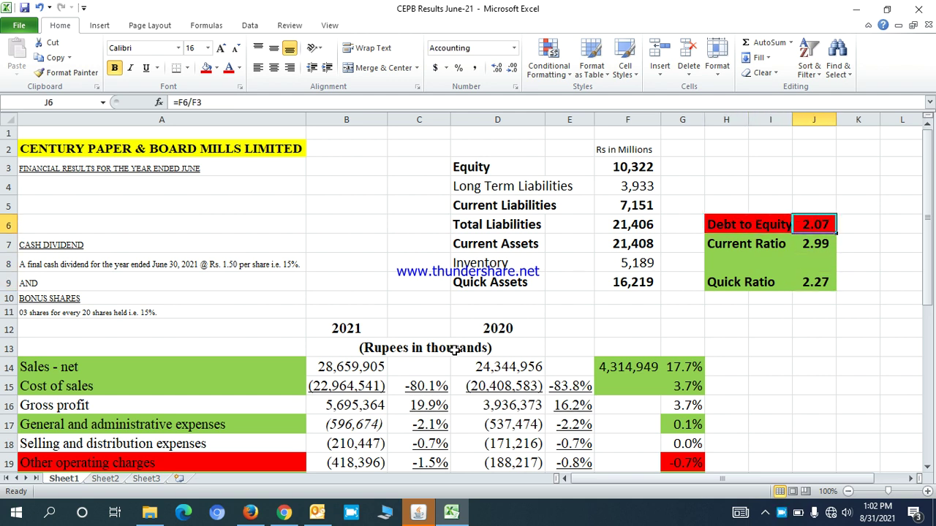
key(Left)
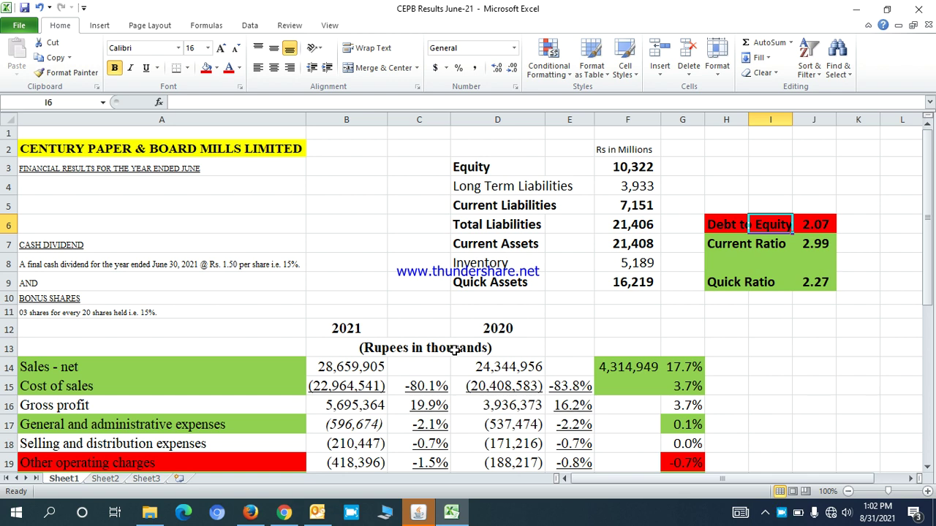
key(Right)
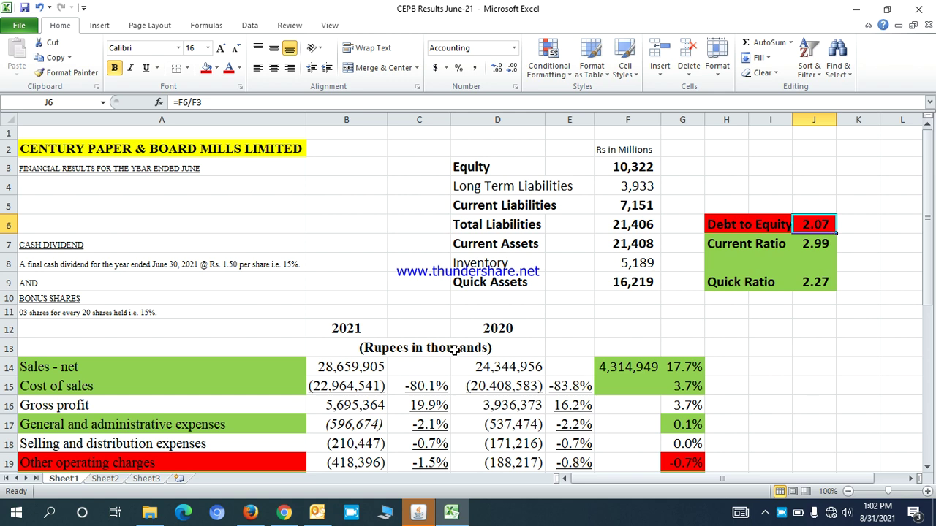
Step: Read the final cash dividend note in A8 and the bonus shares note in A11
key(Down)
key(Down)
key(Down)
key(Down)
key(Down)
key(Down)
key(Down)
key(Down)
key(Down)
key(Down)
key(Down)
key(Down)
key(Down)
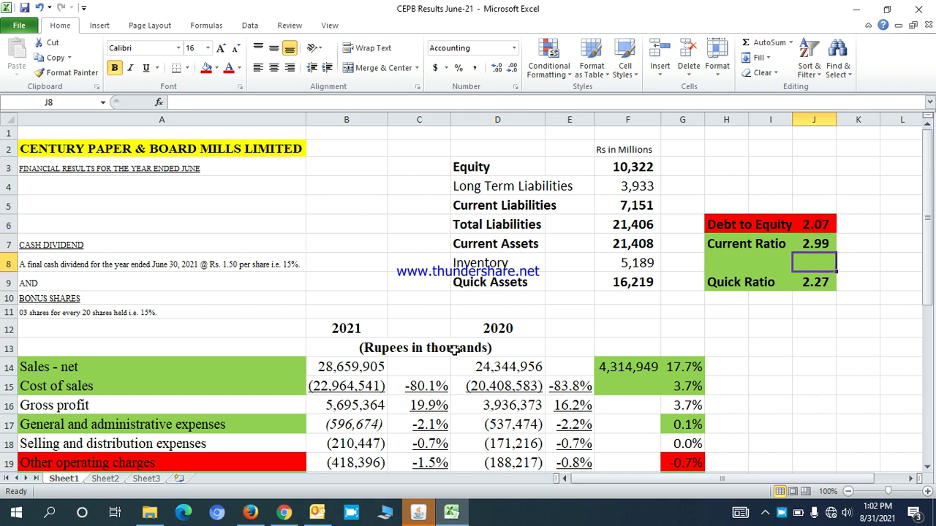
key(Left)
key(Left)
key(Left)
key(Left)
key(Left)
key(Left)
key(Left)
key(Left)
key(Left)
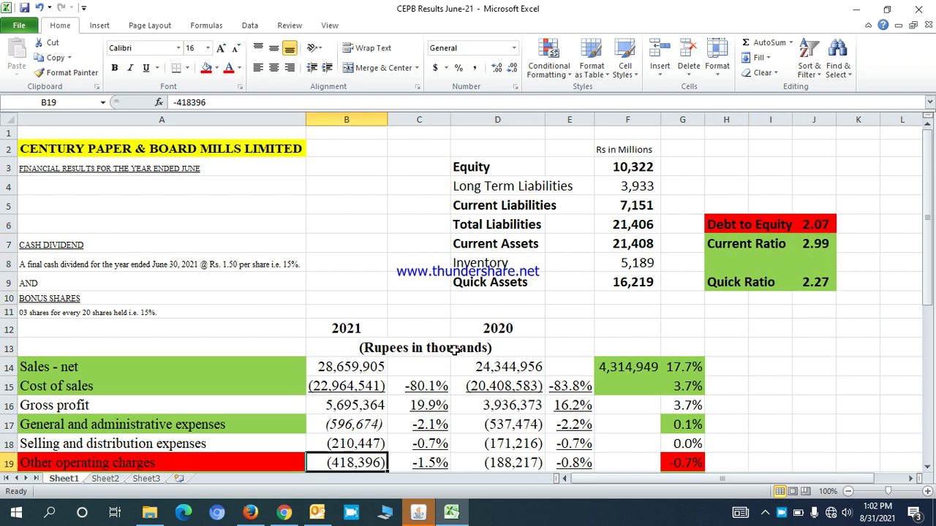
key(Up)
key(Up)
key(Up)
key(Up)
key(Up)
key(Up)
key(Up)
key(Up)
key(Up)
key(Up)
key(Up)
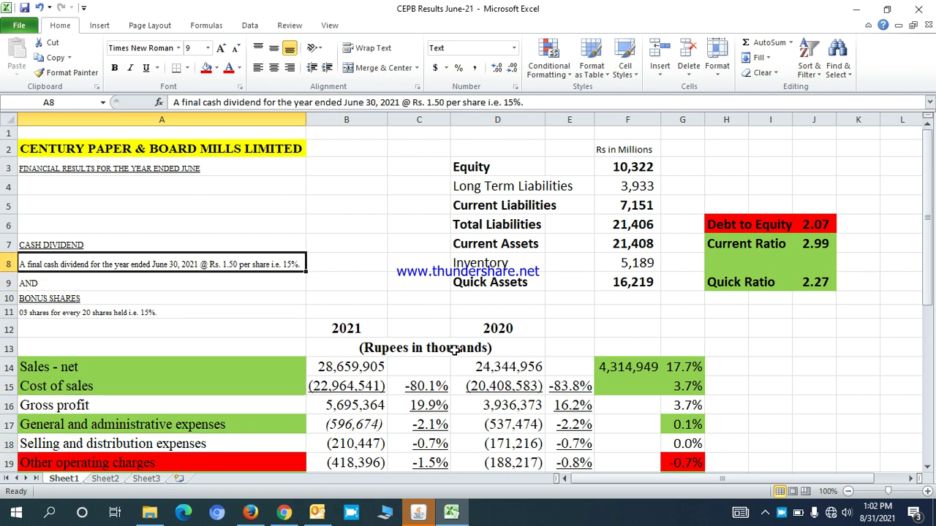
key(Down)
key(Down)
key(Down)
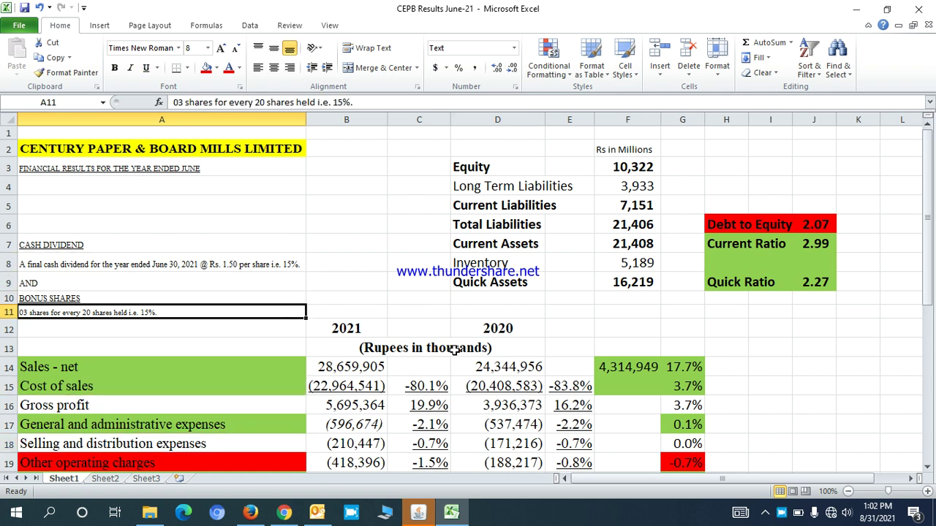
key(Up)
key(Up)
key(Up)
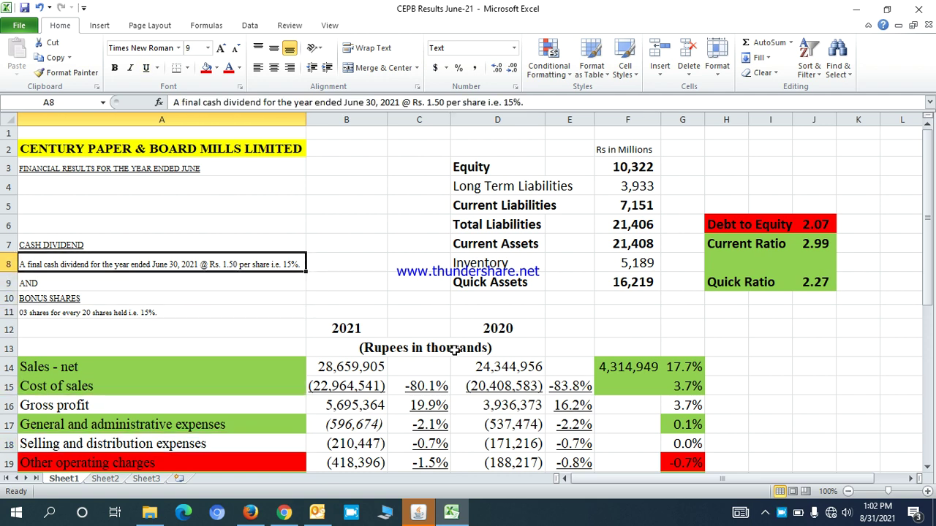
Step: Look over the income statement down to earnings per share and go to the net sales difference in F14
key(Down)
key(Down)
key(Down)
key(Down)
key(Down)
key(Down)
key(Down)
key(Down)
key(Down)
key(Down)
key(Down)
key(Down)
key(Down)
key(Down)
key(Down)
key(Down)
key(Down)
key(Down)
key(Down)
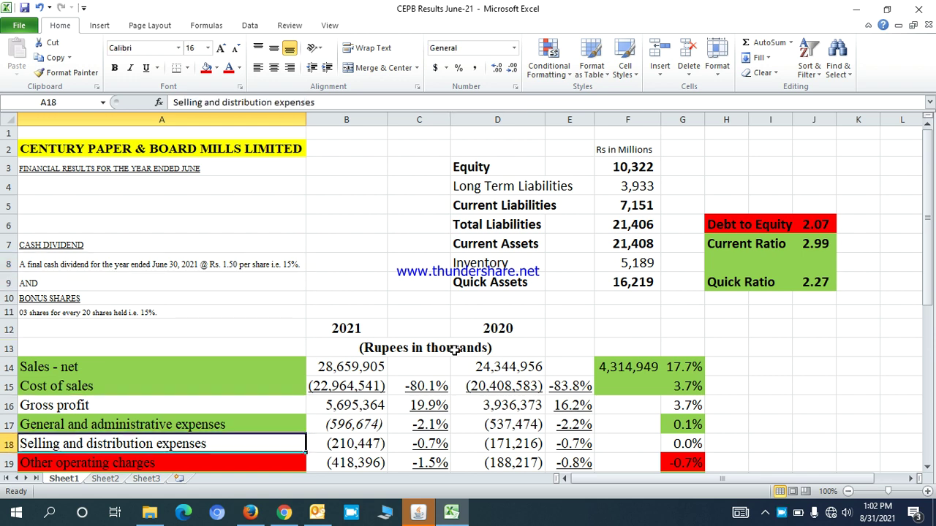
key(Up)
key(Up)
key(Up)
key(Up)
key(Up)
key(Up)
key(Up)
key(Up)
key(Up)
key(Up)
key(Up)
key(Up)
key(Up)
key(Right)
key(Right)
key(Right)
key(Right)
key(Right)
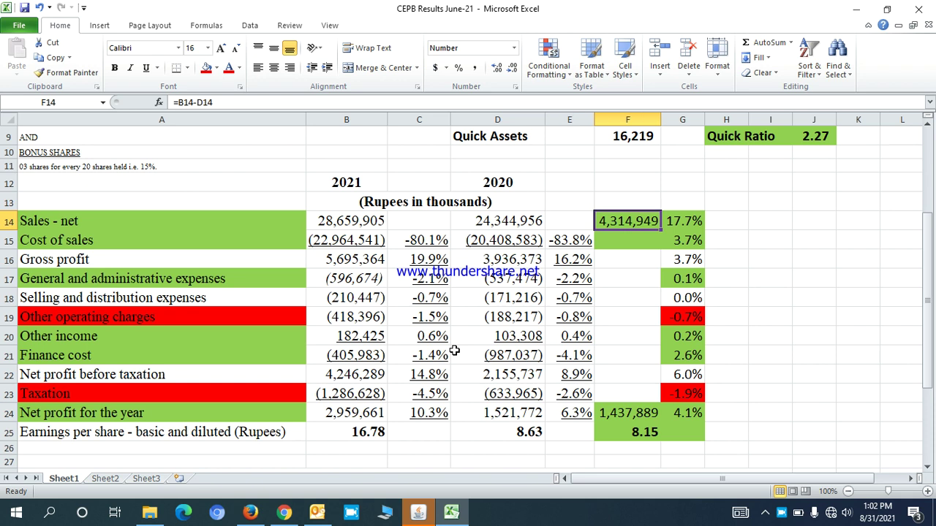
Step: Compare net sales for 2021 and 2020 in row 14, including the difference and the percentage growth
key(Left)
key(Left)
key(Left)
key(Left)
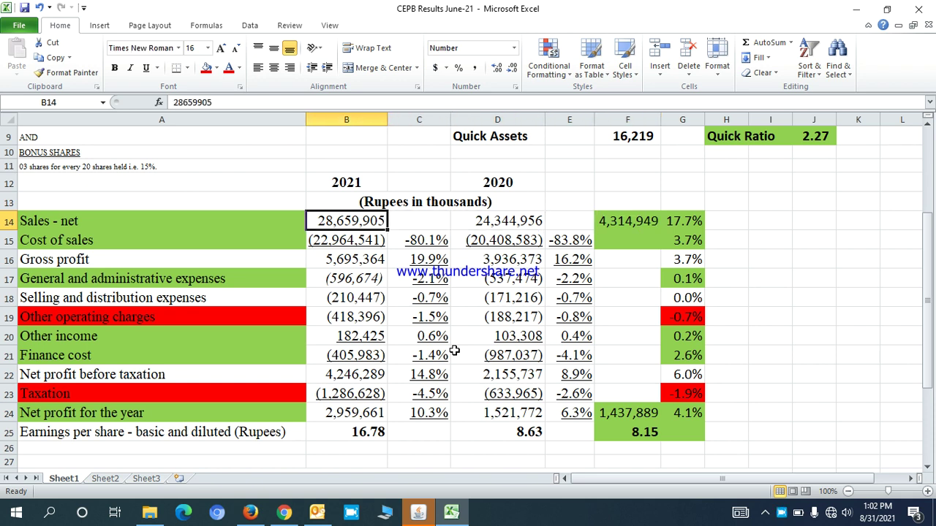
key(Right)
key(Right)
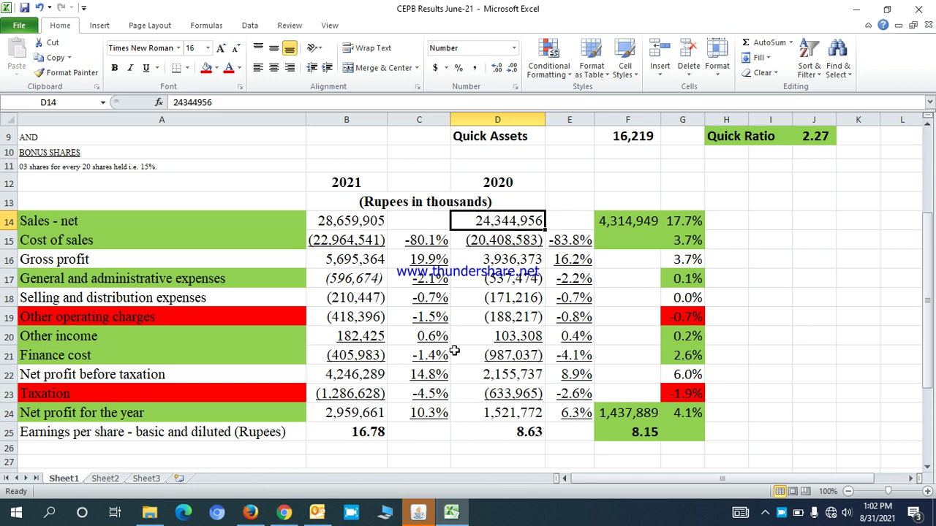
key(Right)
key(Right)
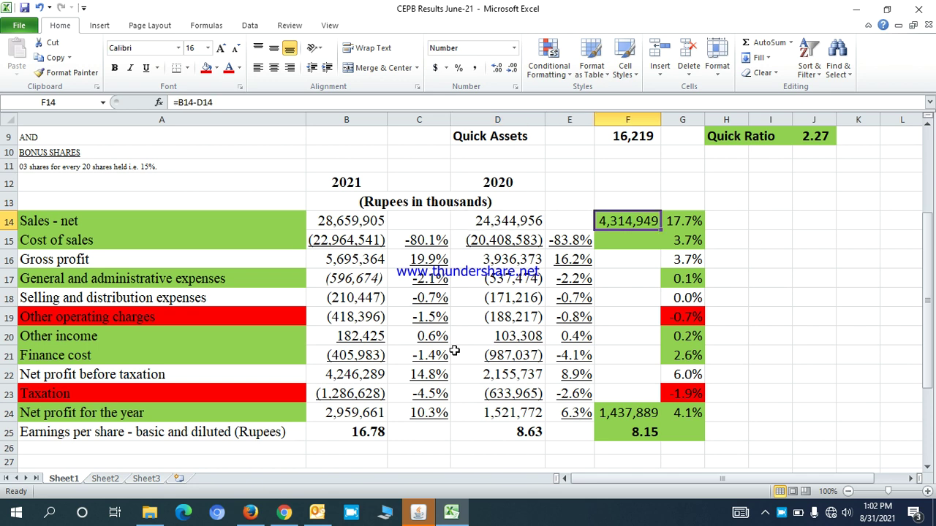
key(Right)
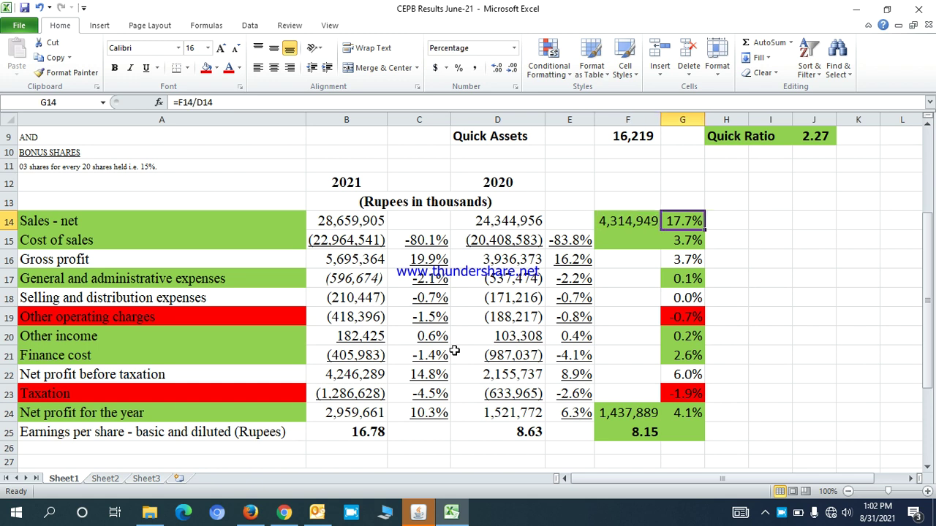
Step: Examine the year-on-year percentage changes in column G from Cost of sales to Other income
key(Down)
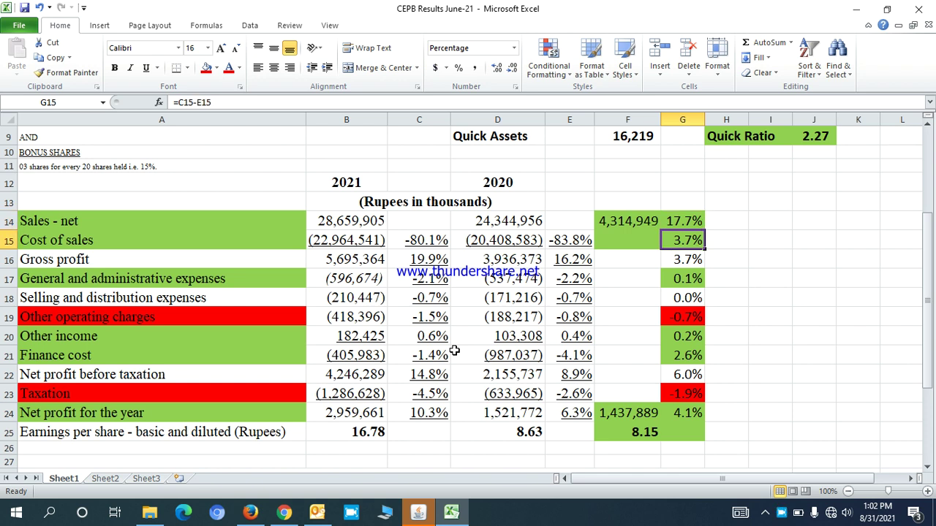
key(Down)
key(Down)
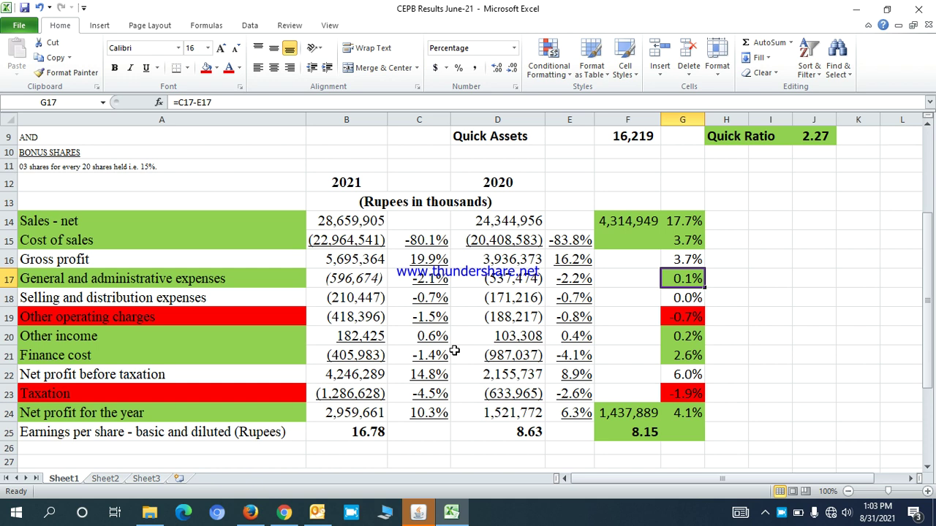
key(Down)
key(Down)
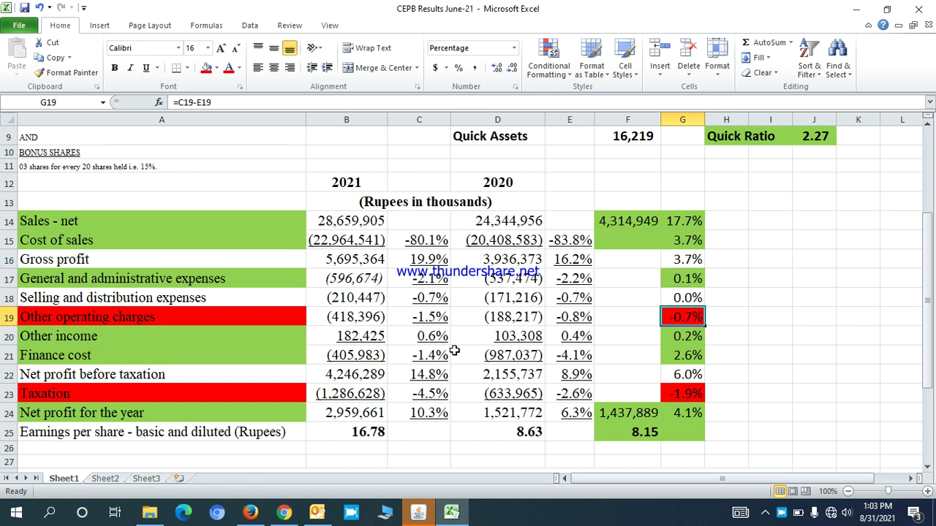
key(Down)
key(Up)
key(Up)
key(Up)
key(Down)
key(Down)
key(Down)
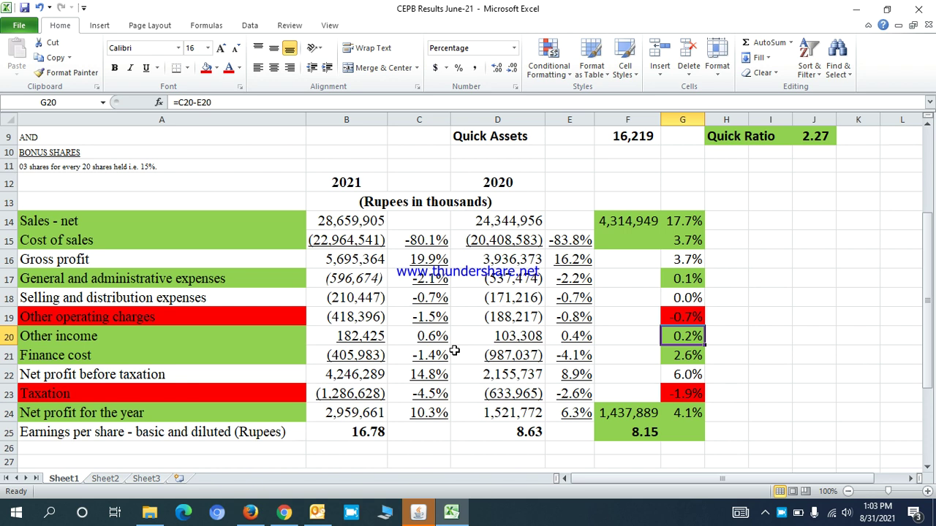
Step: Examine the Finance cost change, recheck Other operating charges, and continue to the Taxation change in G23
key(Down)
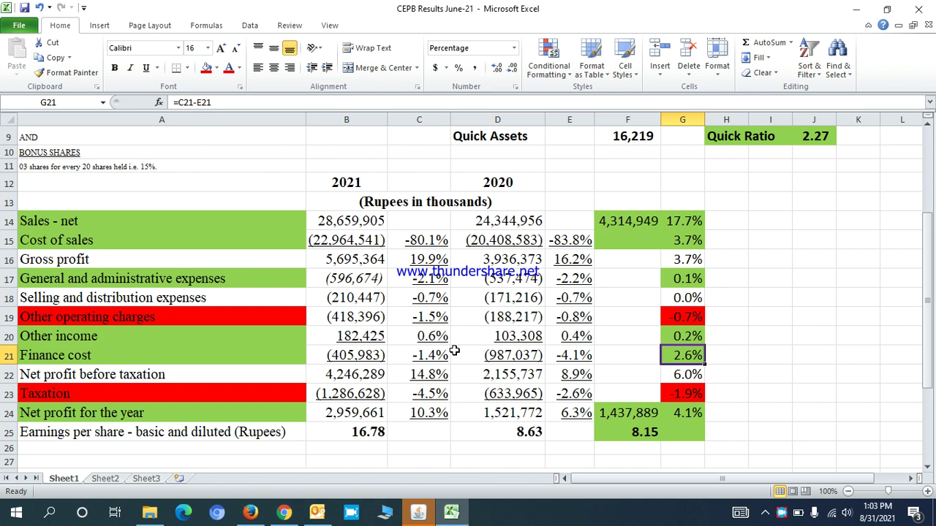
key(Up)
key(Up)
key(Up)
key(Up)
key(Down)
key(Down)
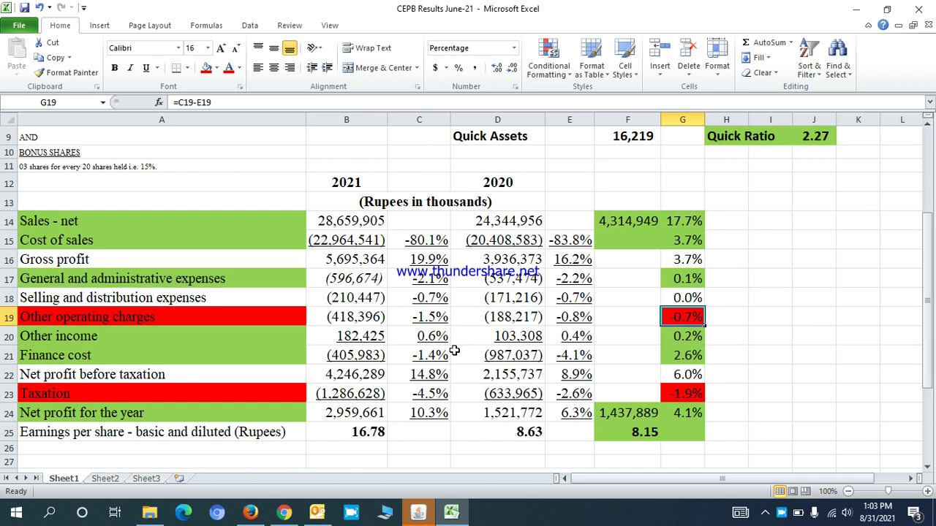
key(Down)
key(Down)
key(Down)
key(Down)
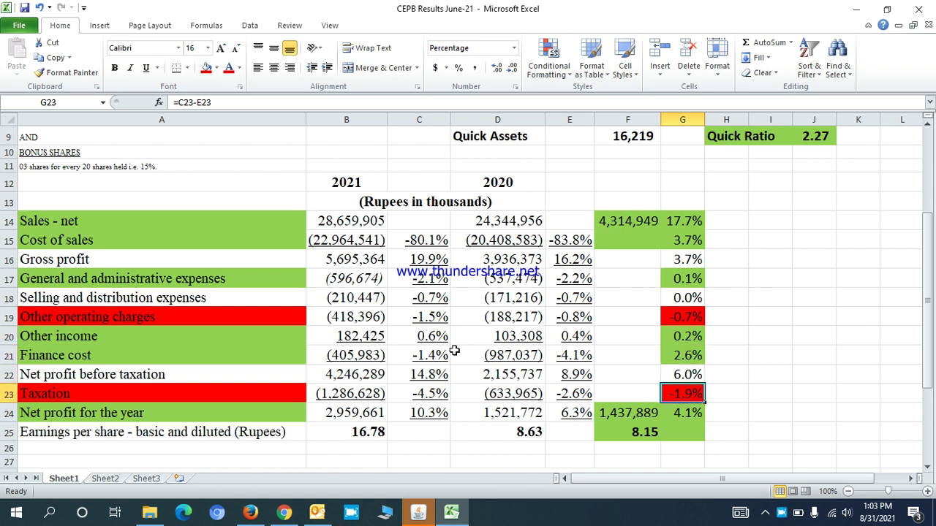
Step: Compare the 2021 and 2020 net profit margins in row 24, along with the margin change and profit difference
key(Down)
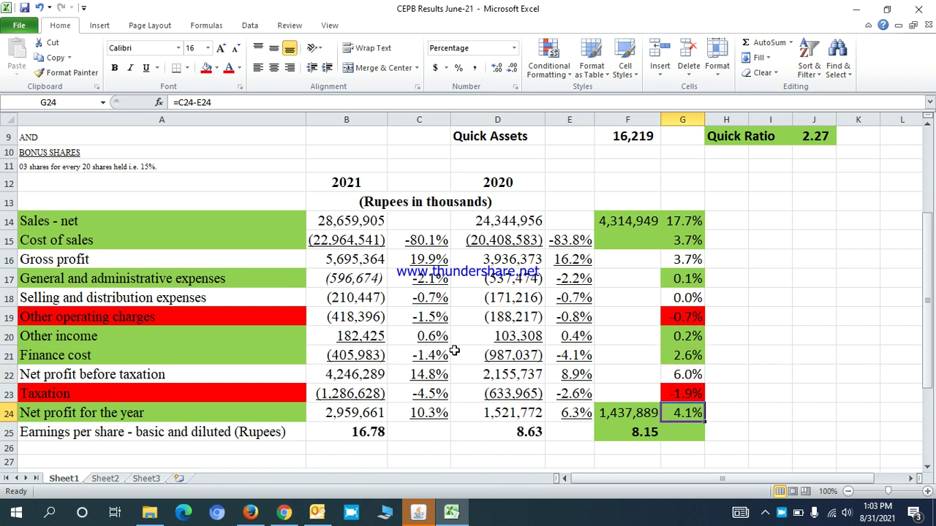
key(Left)
key(Left)
key(Left)
key(Left)
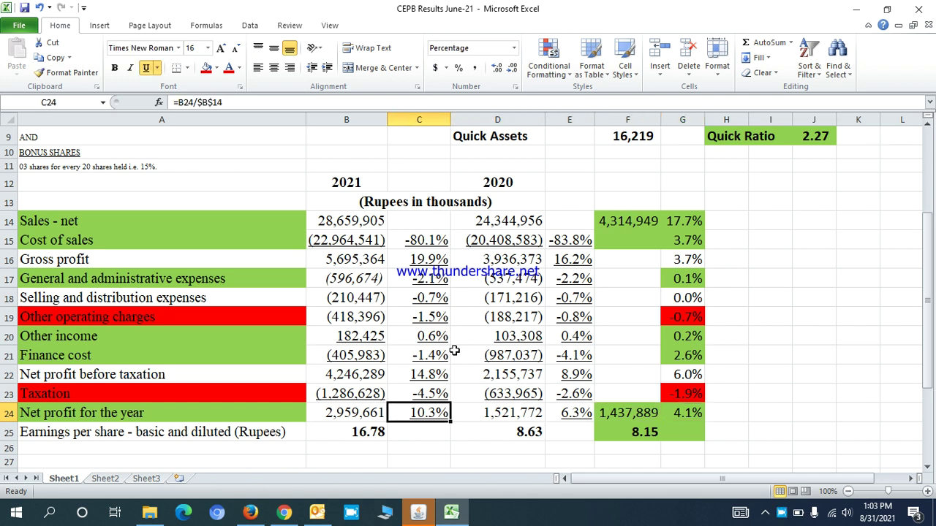
key(Right)
key(Right)
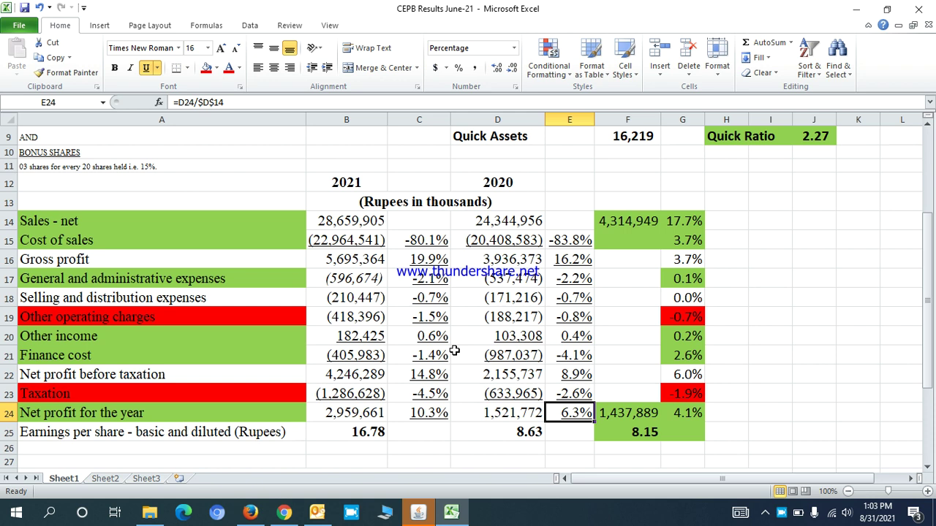
key(Right)
key(Right)
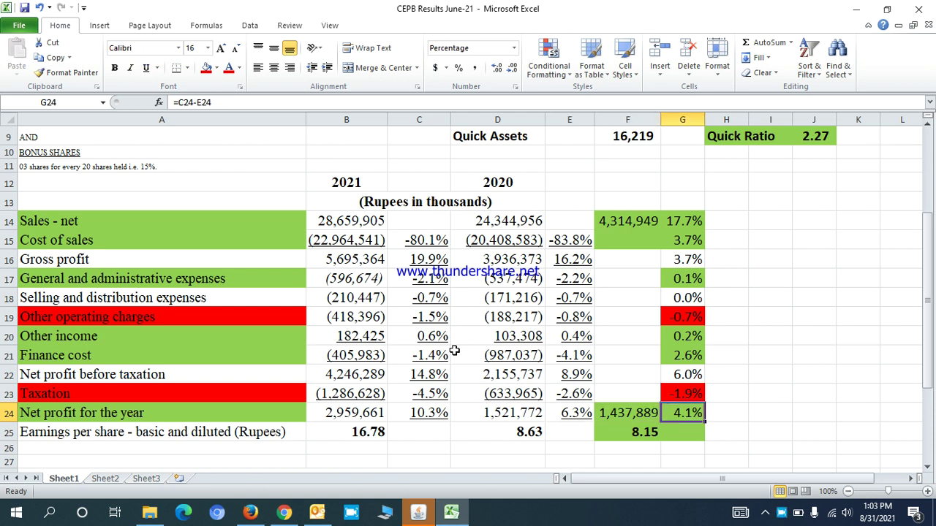
key(Left)
key(Left)
key(Right)
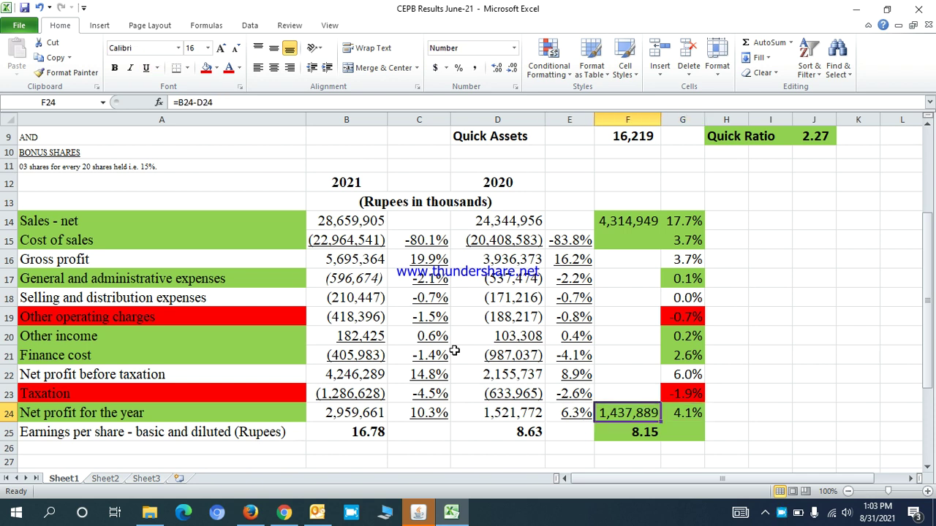
Step: Compare the 2021 and 2020 net profit amounts in row 24
key(Left)
key(Left)
key(Left)
key(Left)
key(Right)
key(Right)
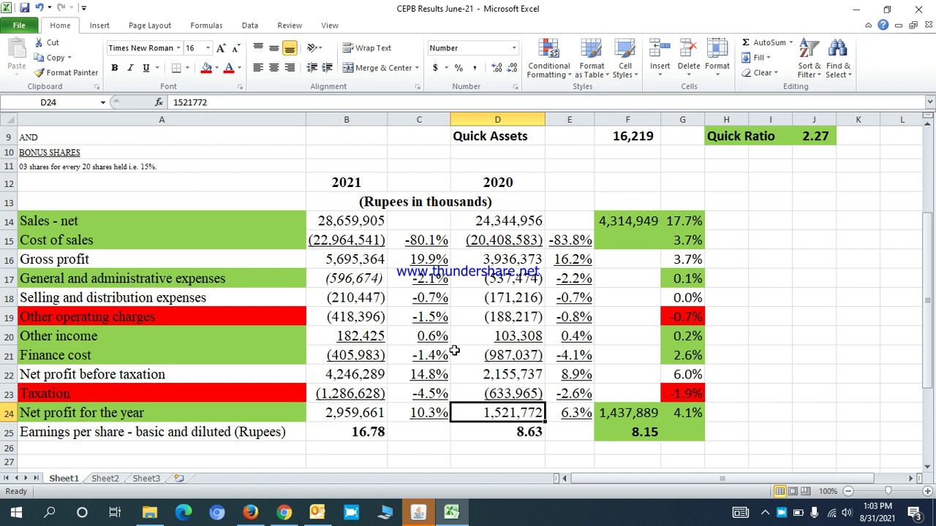
key(Left)
key(Left)
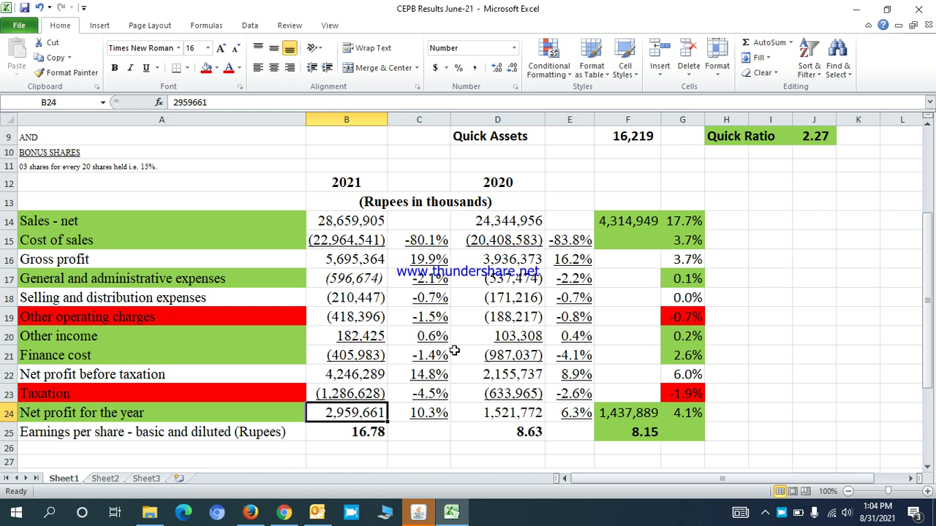
Step: Compare the basic and diluted earnings per share for 2021 and 2020 in row 25, along with their difference
key(Down)
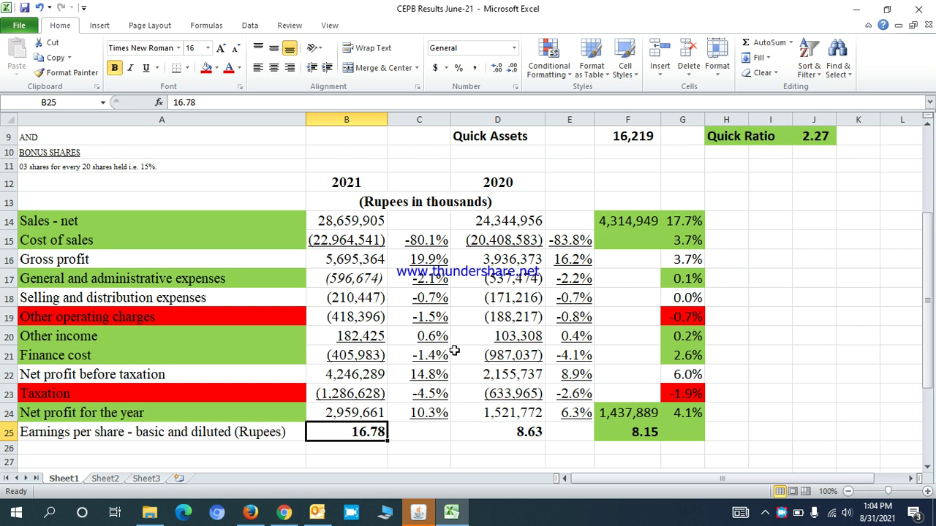
key(Right)
key(Right)
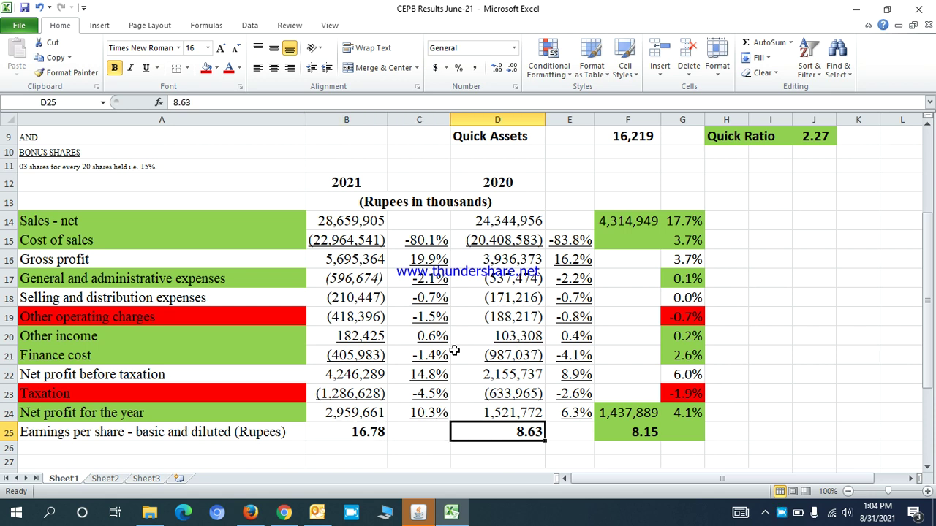
key(Right)
key(Right)
key(Down)
key(Down)
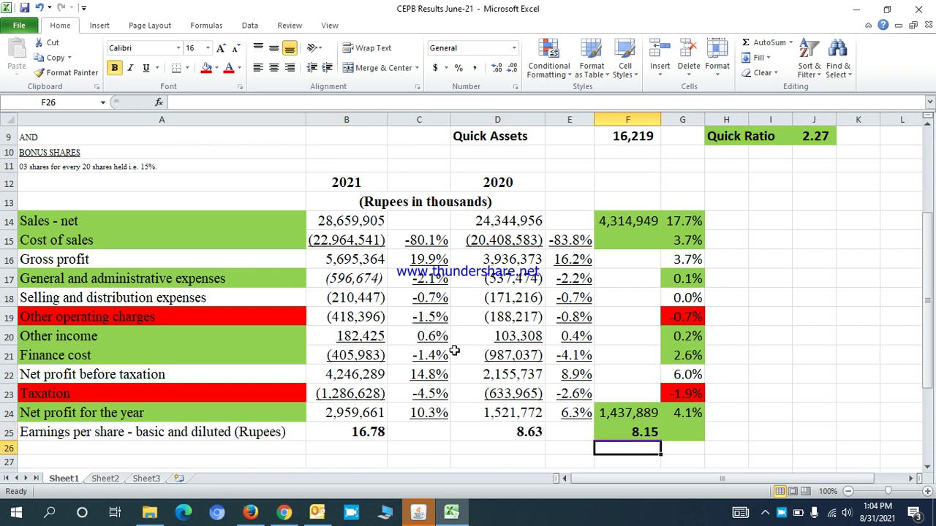
key(Down)
key(Down)
key(Up)
key(Up)
key(Up)
key(Up)
key(Up)
key(Up)
key(Up)
key(Up)
key(Up)
key(Up)
key(Up)
key(Up)
key(Up)
key(Up)
key(Up)
key(Up)
key(Up)
key(Up)
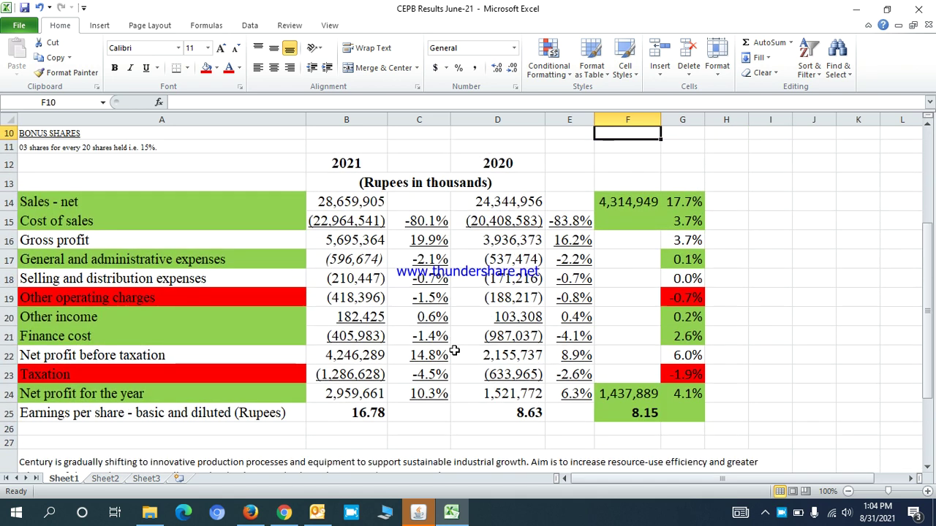
Step: Read the note in A28 below the income statement on the shift to innovative production processes and equipment
key(Down)
key(Down)
key(Down)
key(Down)
key(Down)
key(Down)
key(Down)
key(Down)
key(Down)
key(Down)
key(Down)
key(Down)
key(Down)
key(Down)
key(Down)
key(Down)
key(Down)
key(Down)
key(Down)
key(Down)
key(Left)
key(Left)
key(Left)
key(Left)
key(Left)
key(Up)
key(Up)
key(Up)
key(Up)
key(Up)
key(Down)
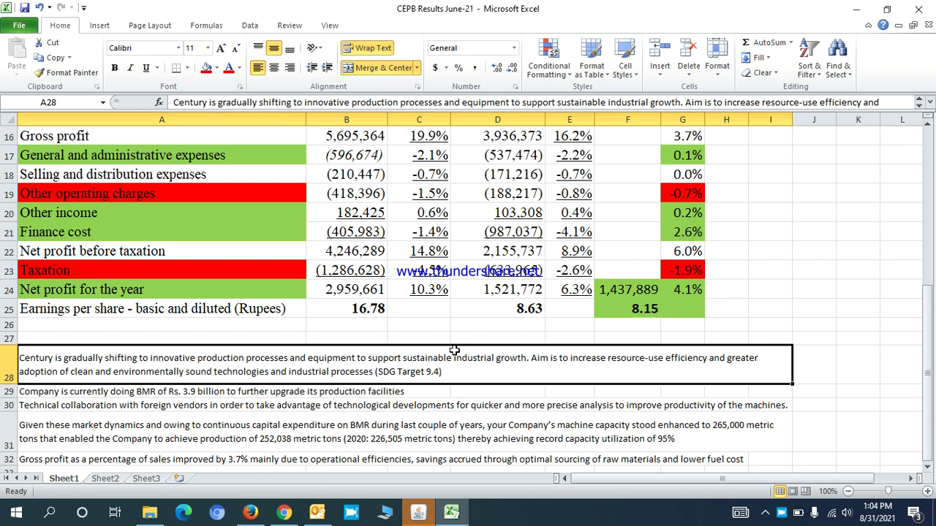
Step: Read the notes in A29 and A30 on the BMR upgrade and the technical collaboration with foreign vendors
key(Down)
key(Down)
key(Down)
key(Down)
key(Down)
key(Up)
key(Up)
key(Up)
key(Up)
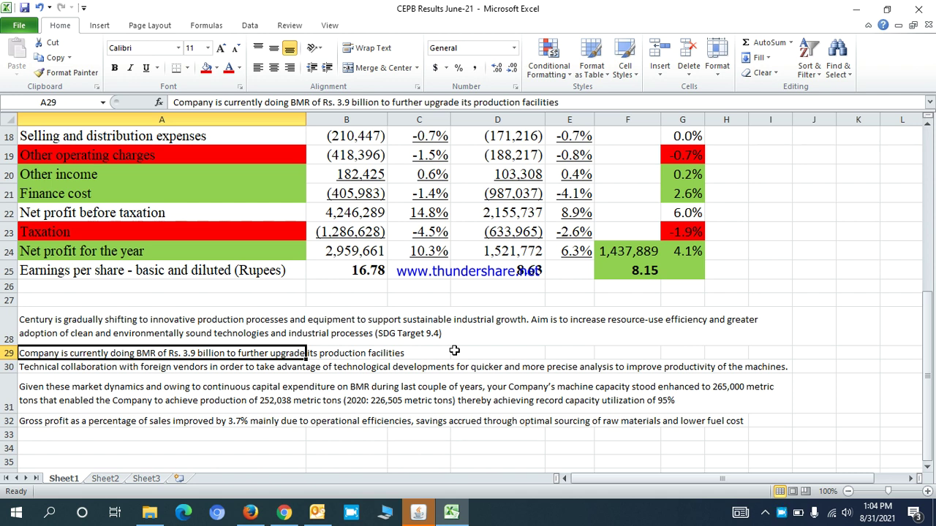
key(Down)
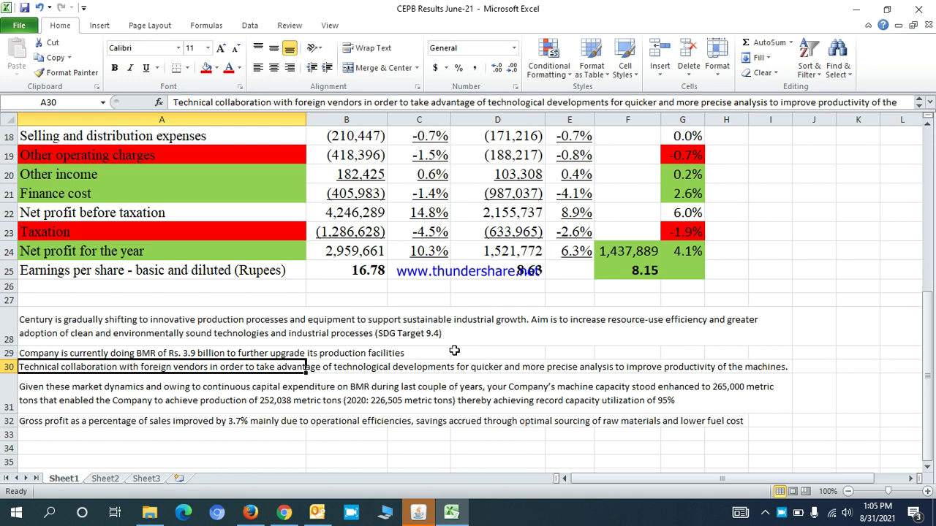
Step: Read the note in A31 on machine capacity and production, and the note in A32 on the gross profit improvement
key(Down)
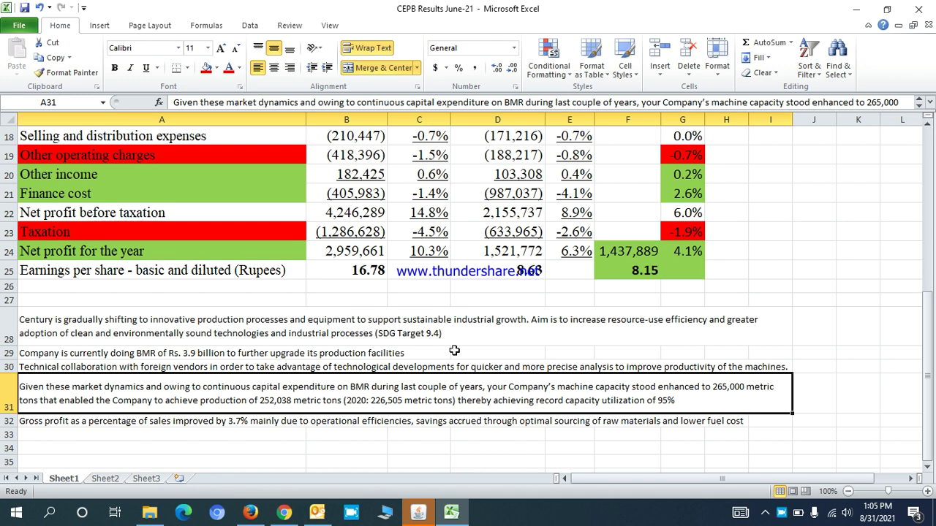
key(Up)
key(Down)
key(Down)
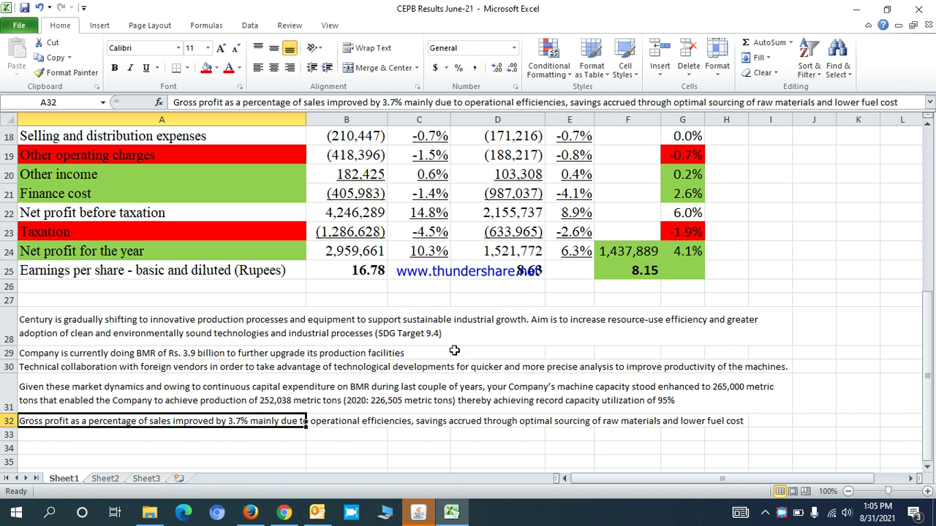
key(Down)
key(Down)
key(Down)
key(Down)
key(Down)
key(Up)
key(Up)
key(Up)
key(Up)
key(Up)
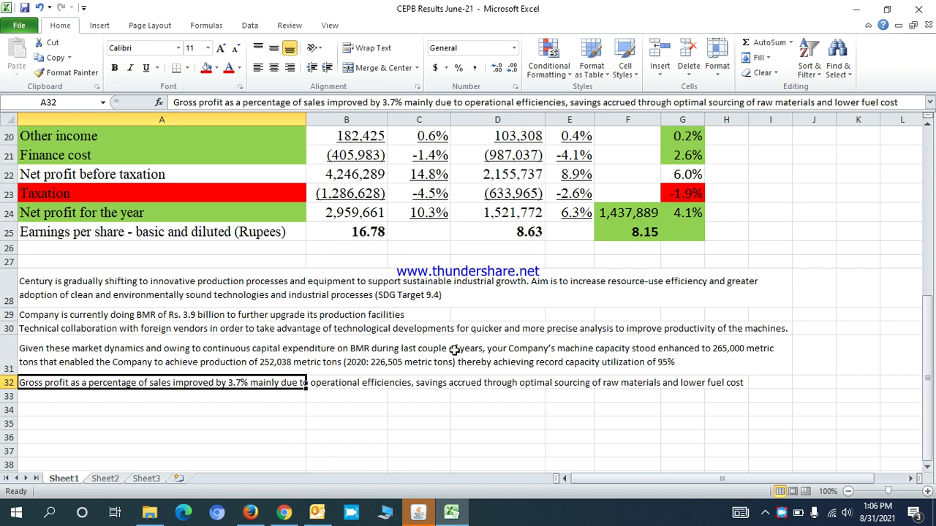
Step: Return to the income statement and examine the Cost of sales and Gross profit rows
key(Up)
key(Up)
key(Up)
key(Up)
key(Up)
key(Up)
key(Up)
key(Up)
key(Up)
key(Up)
key(Up)
key(Up)
key(Up)
key(Up)
key(Up)
key(Up)
key(Up)
key(Up)
key(Up)
key(Up)
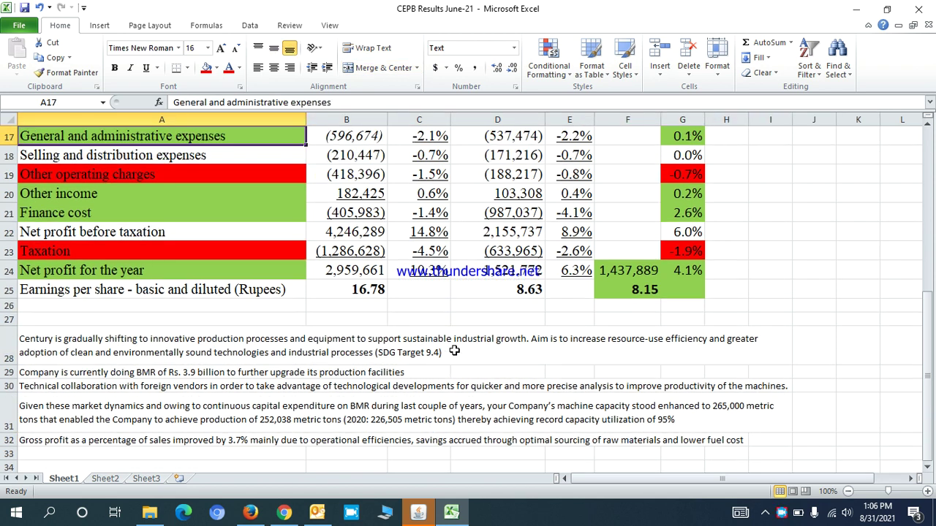
key(Down)
key(Down)
key(Down)
key(Down)
key(Down)
key(Down)
key(Down)
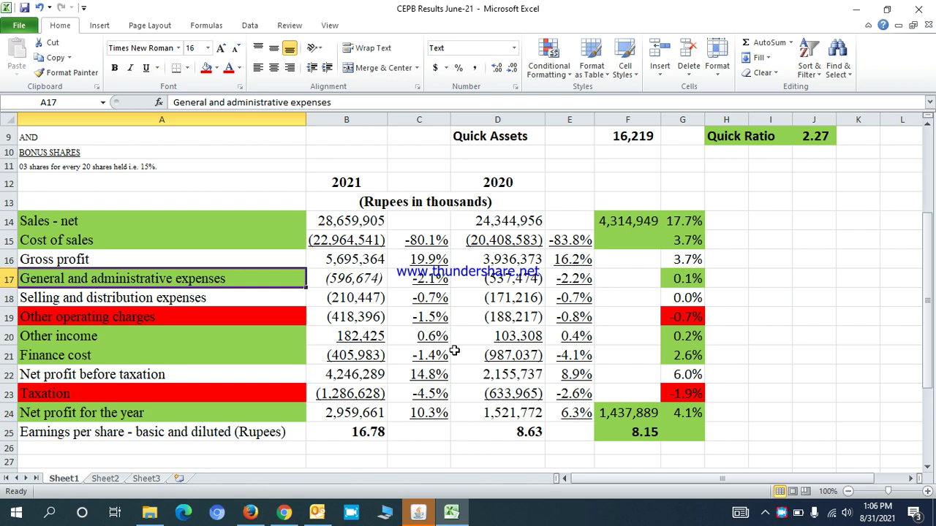
key(Up)
key(Up)
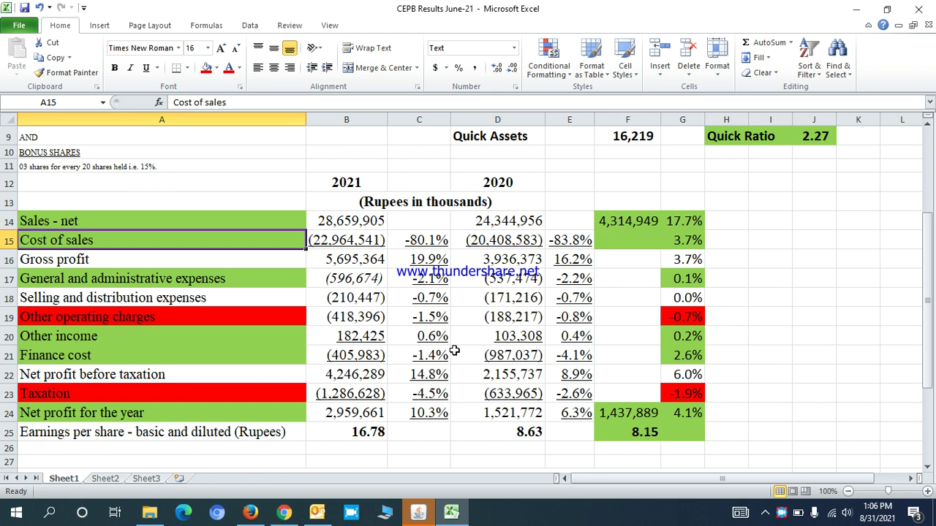
key(Down)
key(Down)
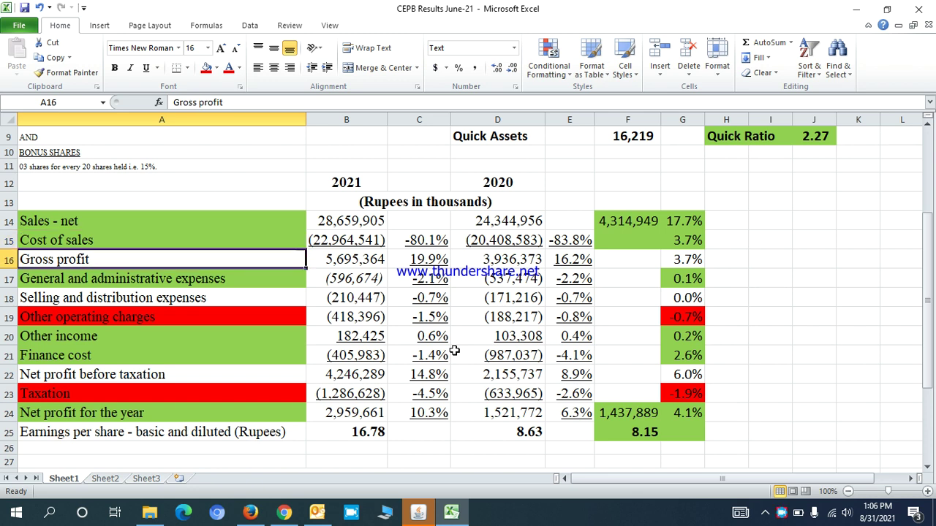
Step: Revisit the note in A32 explaining the reasons for the improved gross profit percentage
key(Down)
key(Down)
key(Down)
key(Down)
key(Down)
key(Down)
key(Down)
key(Down)
key(Down)
key(Down)
key(Down)
key(Down)
key(Down)
key(Down)
key(Down)
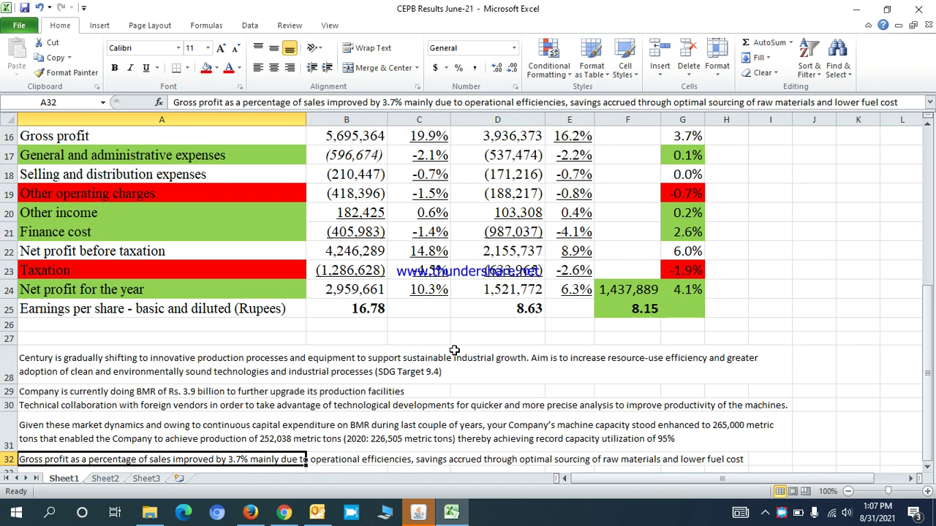
Step: Go back to cell A1 to view the company heading, balance sheet ratios and dividend announcements
key(Down)
key(Up)
key(Up)
key(Up)
key(Up)
key(Up)
key(Up)
key(Up)
key(Up)
key(Up)
key(Up)
key(Up)
key(Up)
key(Up)
key(Up)
key(Up)
key(Up)
key(Up)
key(Up)
key(Up)
key(Up)
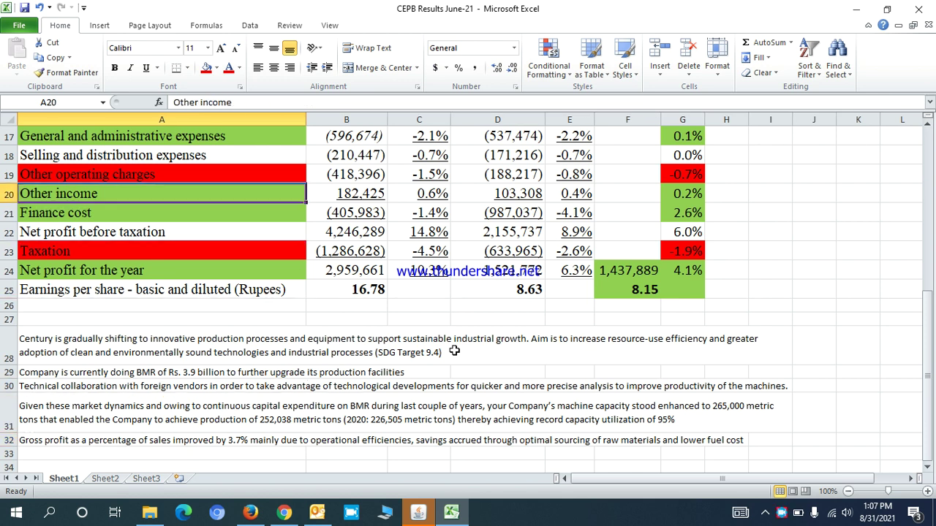
key(Up)
key(Up)
key(Up)
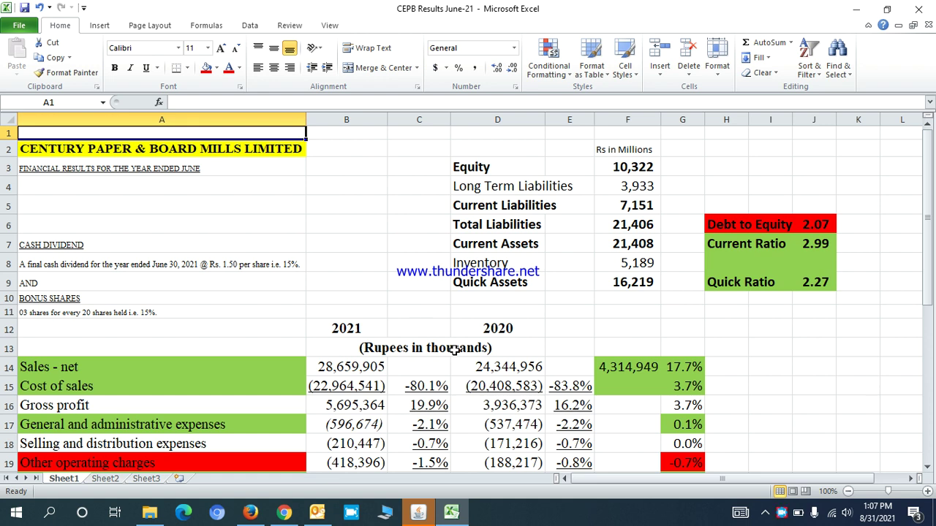
Step: Review column D from Current Liabilities down through the 2020 income statement to the net profit and earnings per share rows
click(500, 208)
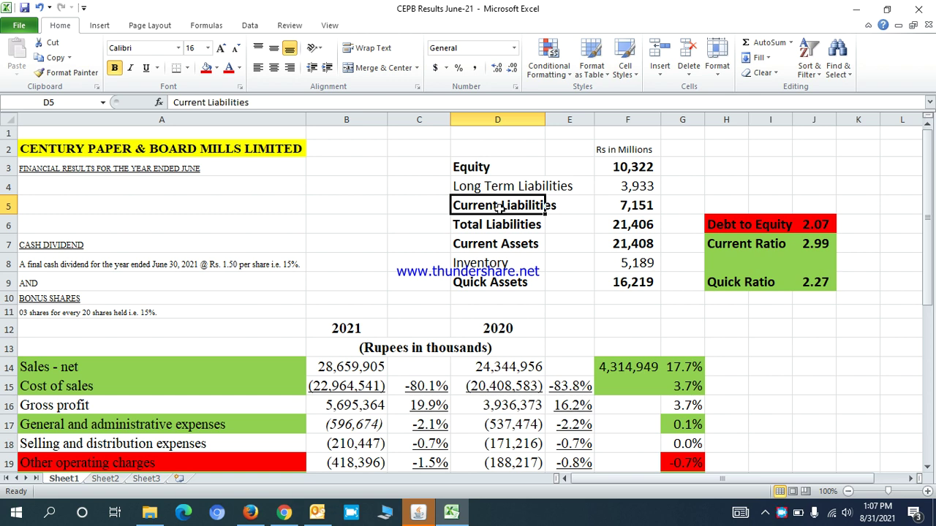
key(Down)
key(Down)
key(Down)
key(Down)
key(Down)
key(Down)
key(Down)
key(Down)
key(Down)
key(Down)
key(Down)
key(Down)
key(Down)
key(Down)
key(Down)
key(Down)
key(Down)
key(Down)
key(Down)
key(Down)
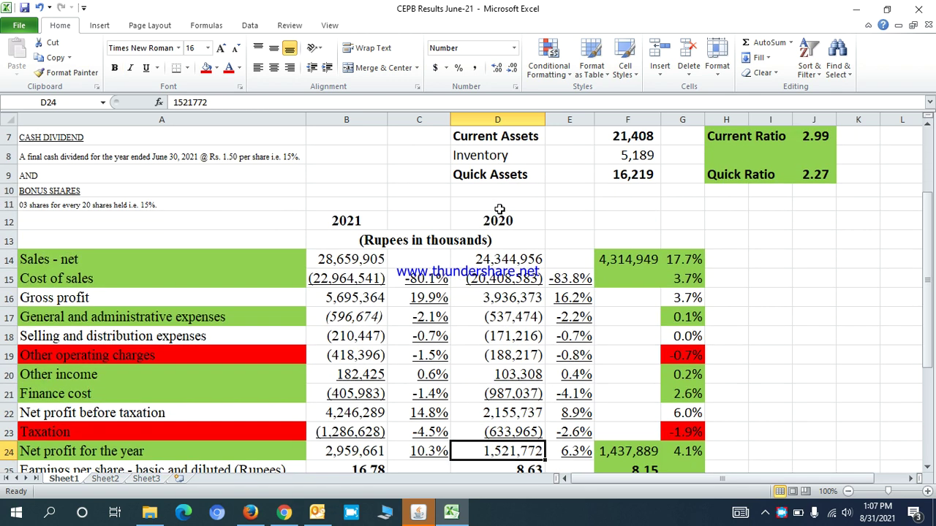
Step: Go back up the 2020 column to re-examine the income statement rows above Earnings per share
key(Up)
key(Up)
key(Up)
key(Up)
key(Up)
key(Up)
key(Up)
key(Up)
key(Up)
key(Up)
key(Up)
key(Up)
key(Up)
key(Up)
key(Up)
key(Up)
key(Up)
key(Up)
key(Up)
key(Up)
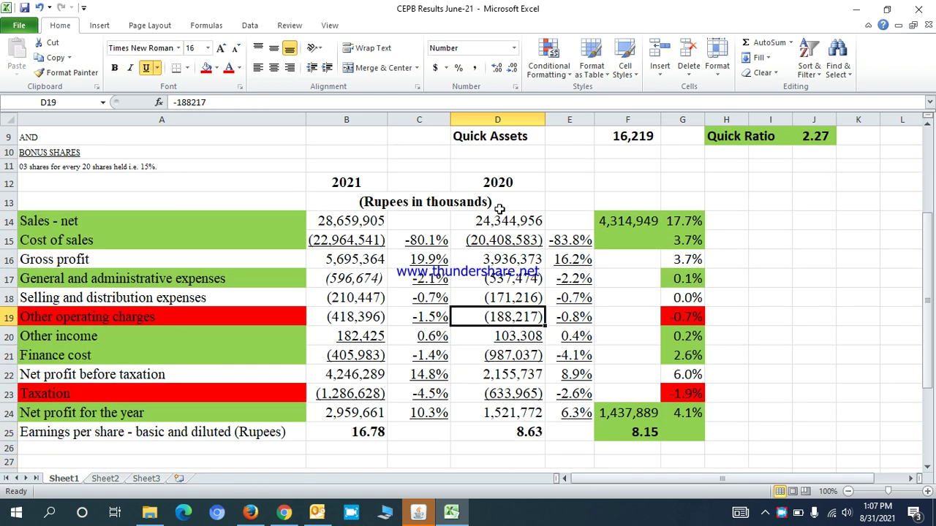